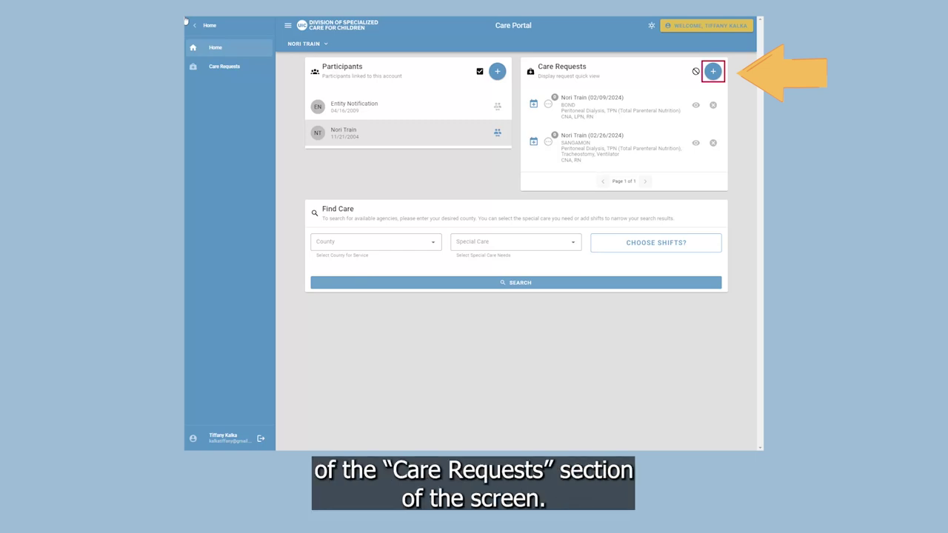
- Start a new care request from the Care Requests card on the Home page
{"action": "left_click", "coordinate": [713, 74]}
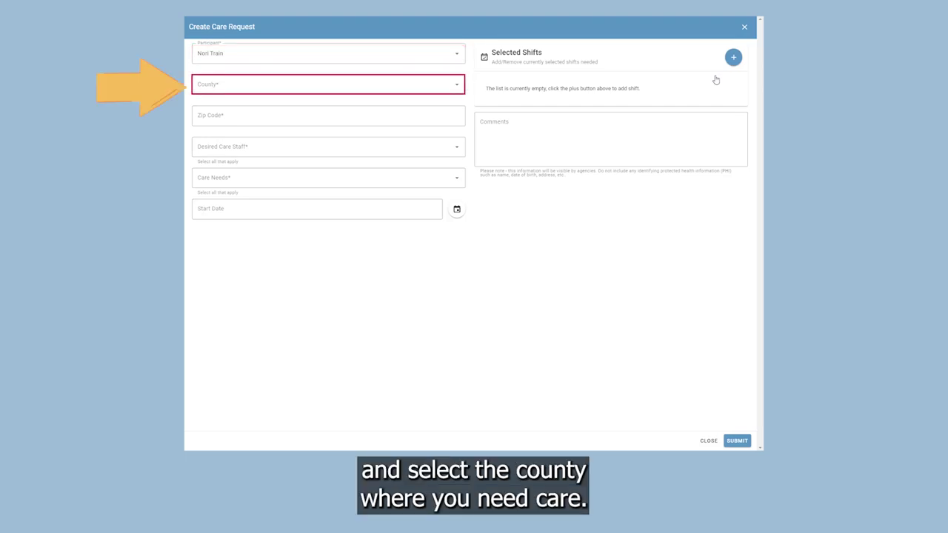
- Set the county to BOND and the zip code to 62306
{"action": "left_click", "coordinate": [457, 89]}
{"action": "left_click", "coordinate": [441, 138]}
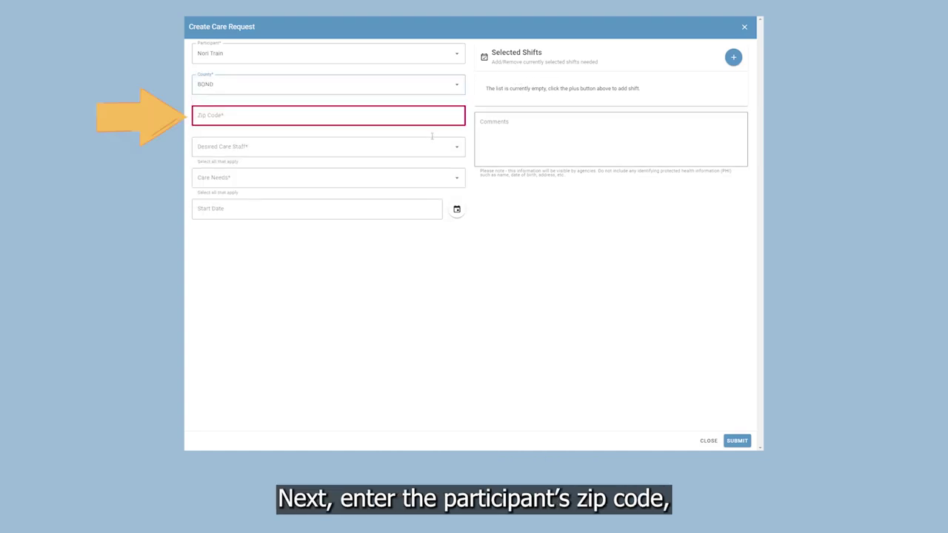
{"action": "left_click", "coordinate": [425, 120]}
{"action": "type", "text": "62306"}
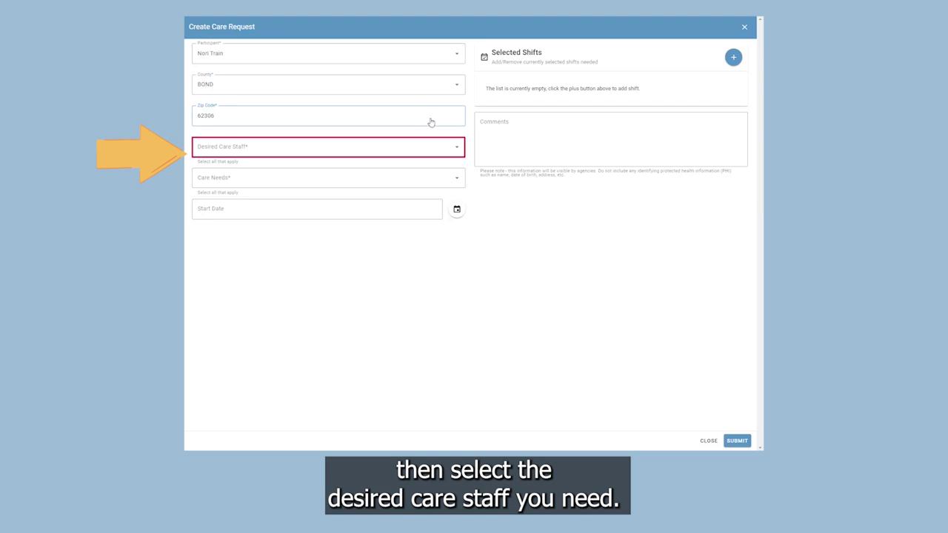
- Request Certified Nursing Assistant, Licensed Practical Nurse and Registered Nurse staff
{"action": "left_click", "coordinate": [409, 154]}
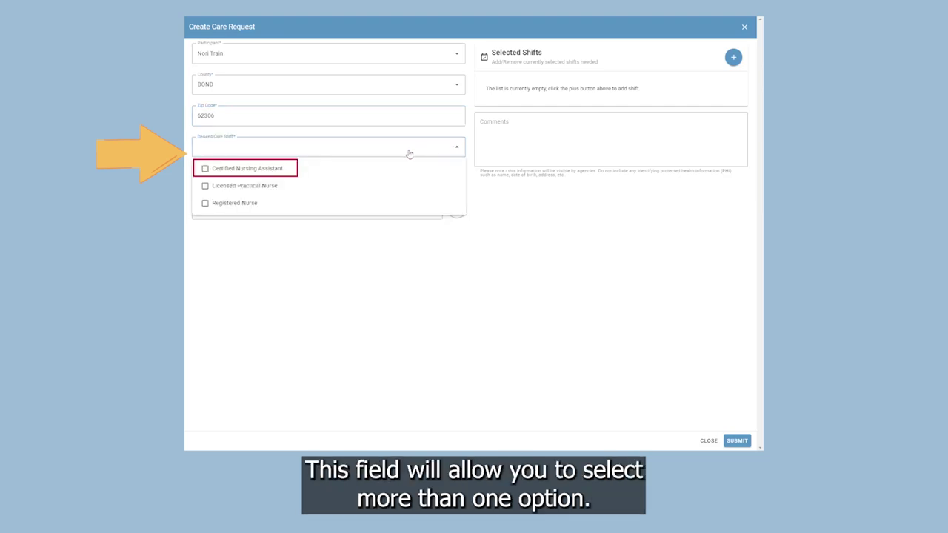
{"action": "left_click", "coordinate": [286, 172]}
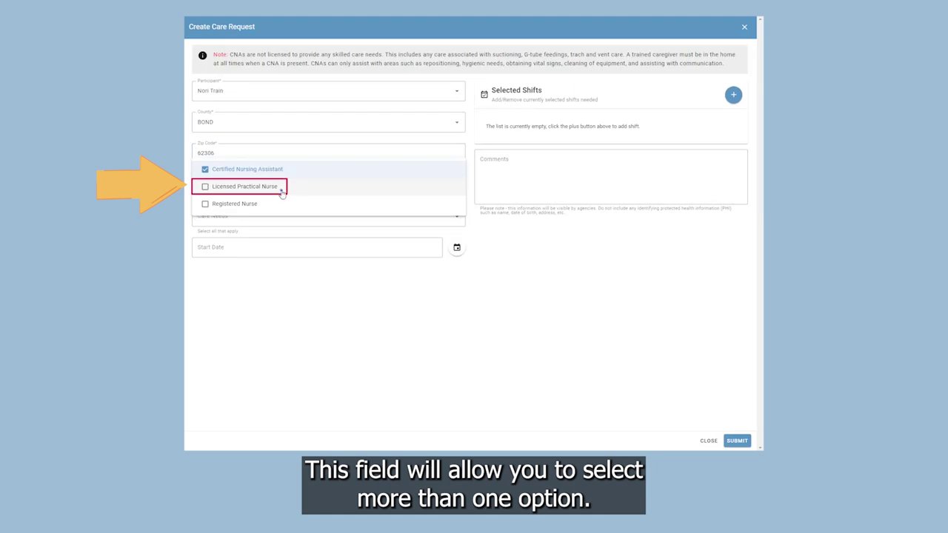
{"action": "left_click", "coordinate": [280, 191]}
{"action": "left_click", "coordinate": [257, 204]}
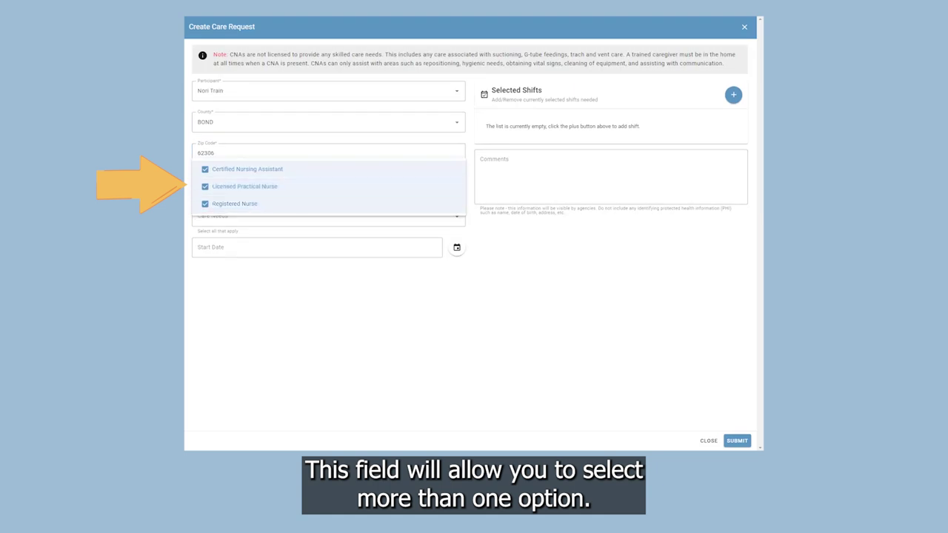
{"action": "left_click", "coordinate": [258, 213]}
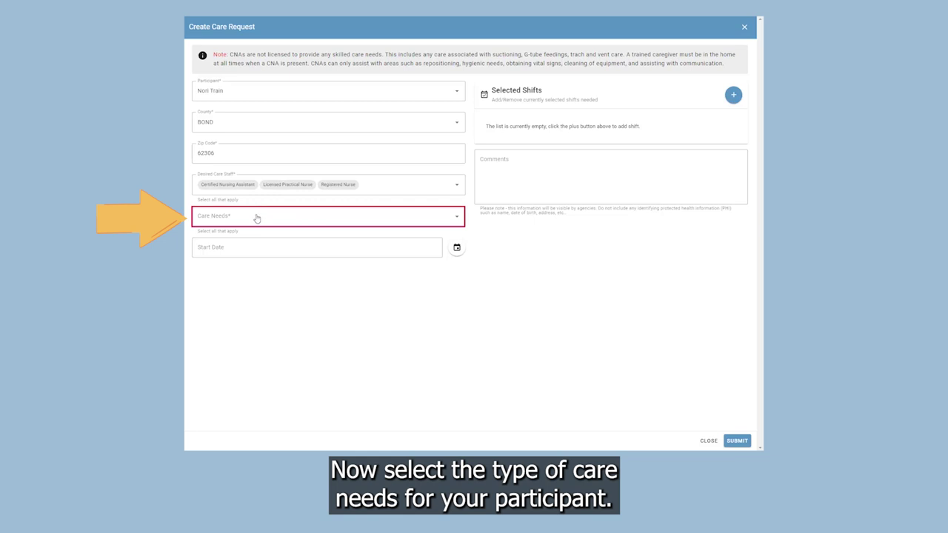
- Add Tracheostomy and Ventilator as the care needs
{"action": "left_click", "coordinate": [257, 221]}
{"action": "left_click", "coordinate": [253, 314]}
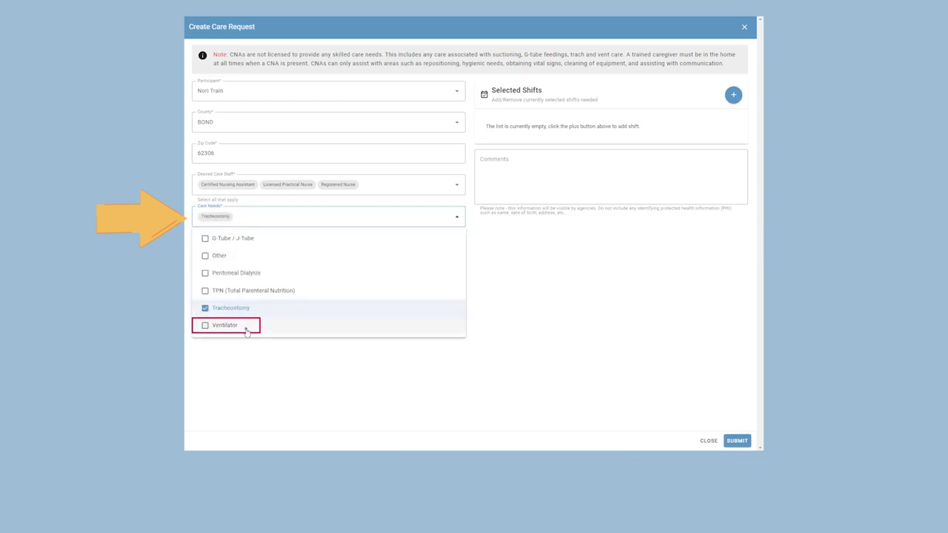
{"action": "left_click", "coordinate": [247, 327]}
{"action": "key", "text": "Escape"}
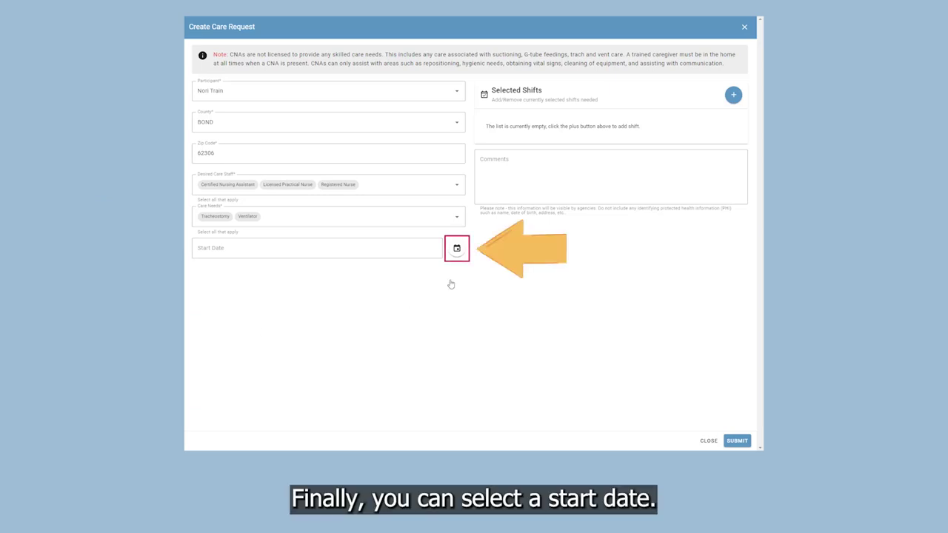
- Set the start date to 02/22/2024 and begin adding a shift
{"action": "left_click", "coordinate": [457, 249]}
{"action": "left_click", "coordinate": [531, 191]}
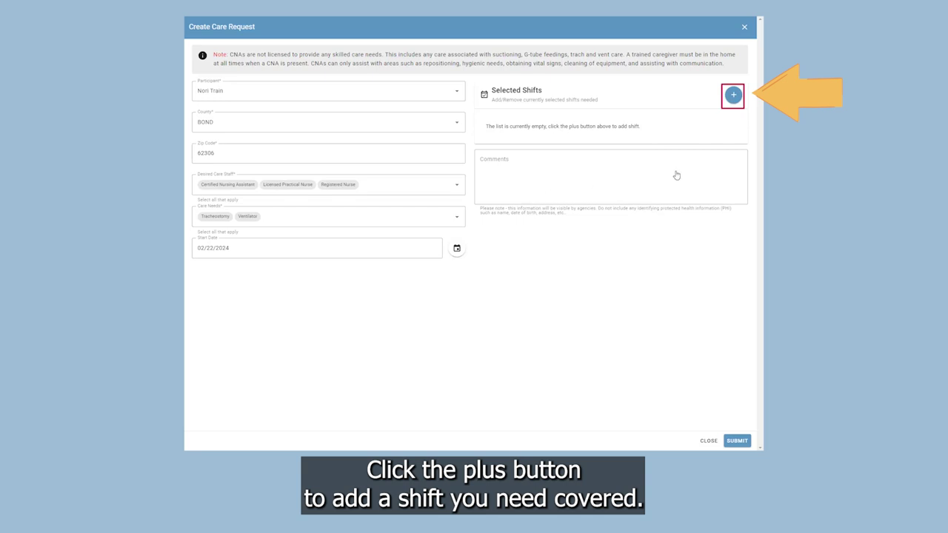
{"action": "left_click", "coordinate": [734, 96]}
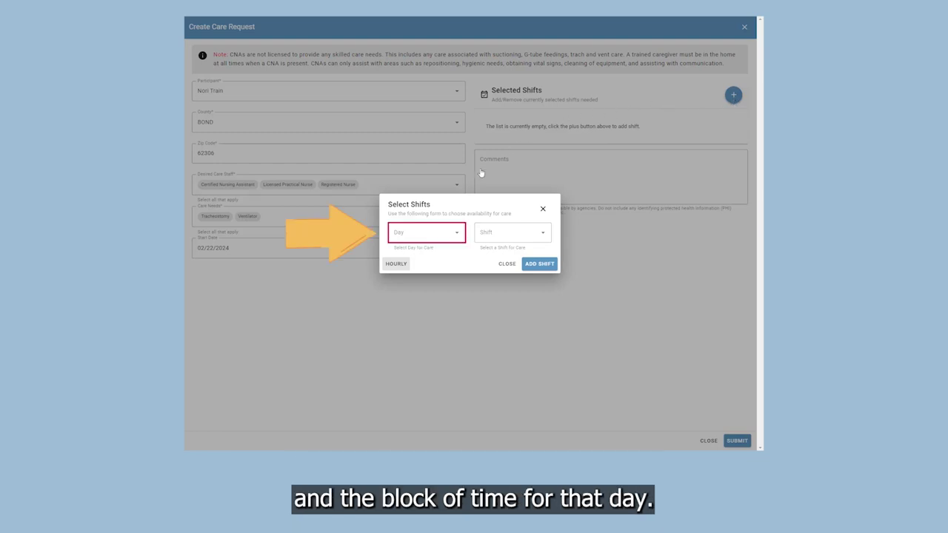
- Choose Wednesday with an All Day shift, then switch to hourly begin and end times
{"action": "left_click", "coordinate": [457, 234]}
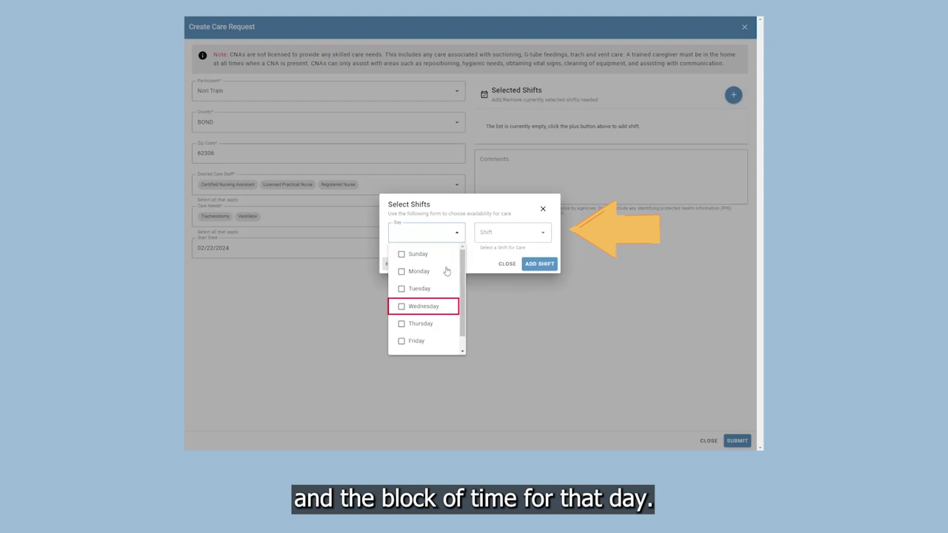
{"action": "left_click", "coordinate": [446, 310]}
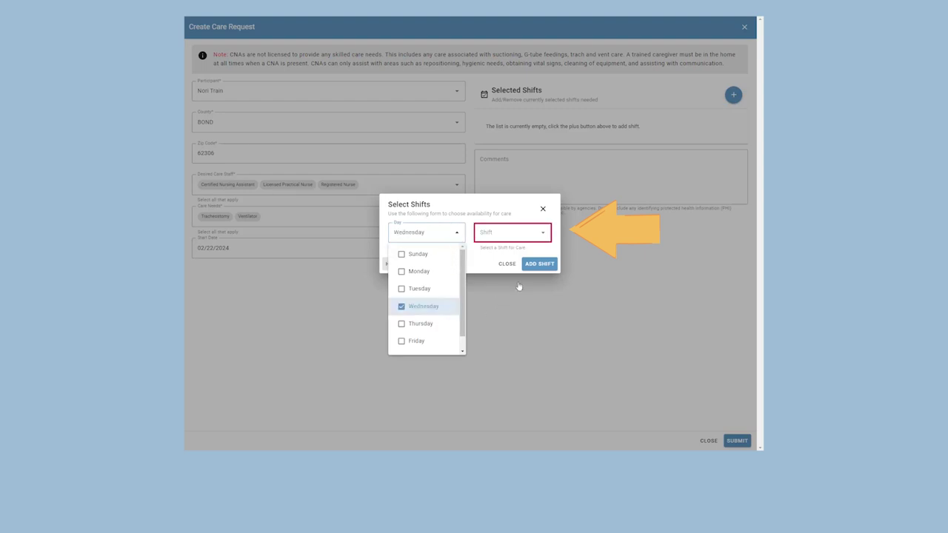
{"action": "left_click", "coordinate": [523, 241]}
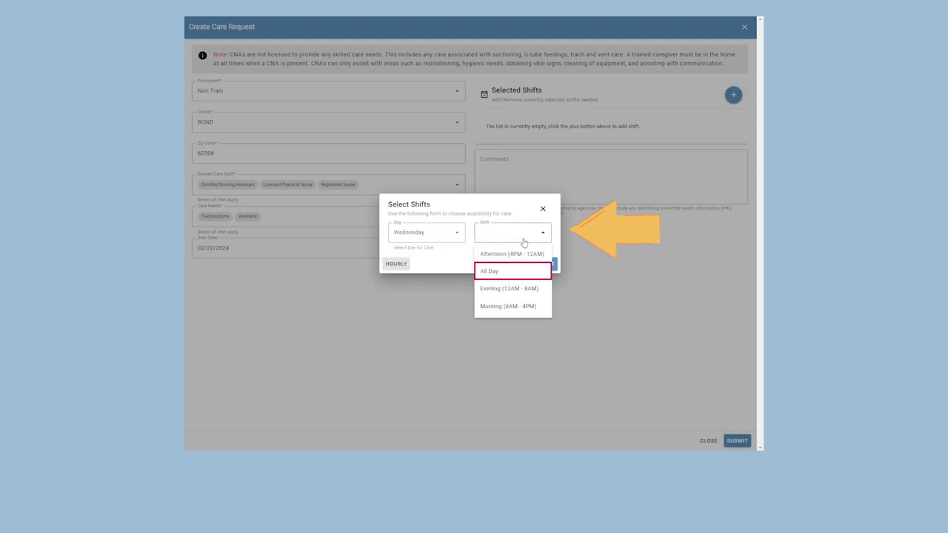
{"action": "left_click", "coordinate": [504, 275]}
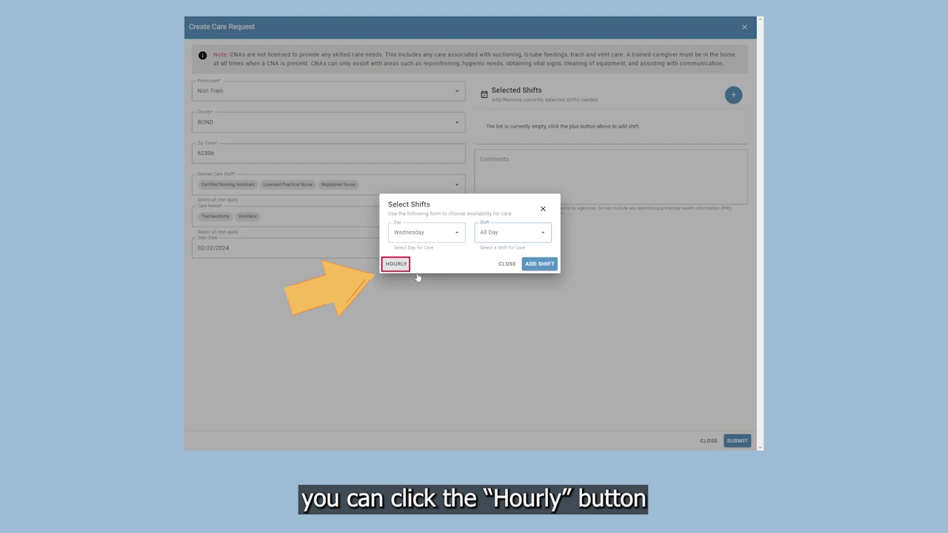
{"action": "left_click", "coordinate": [397, 264]}
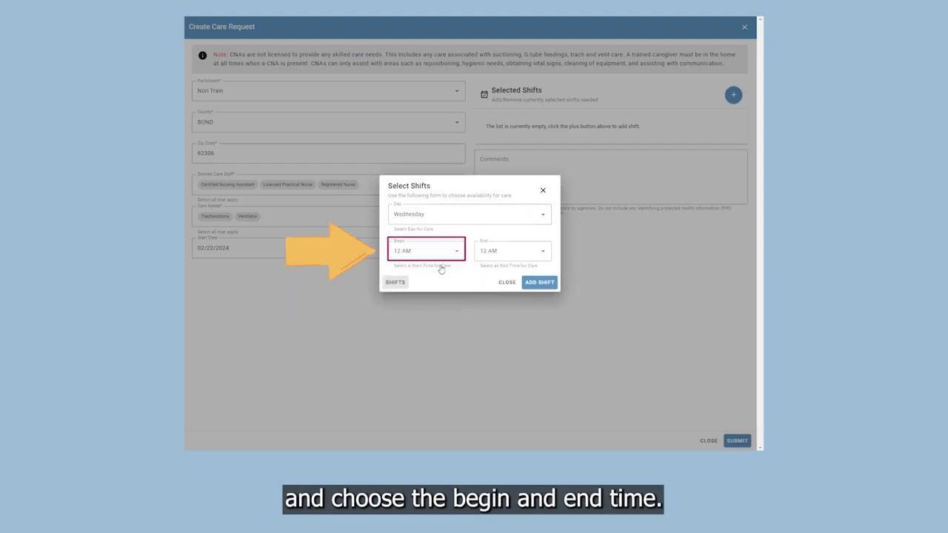
- Add a Wednesday 1 AM to 5 AM shift and submit the care request
{"action": "left_click", "coordinate": [458, 253]}
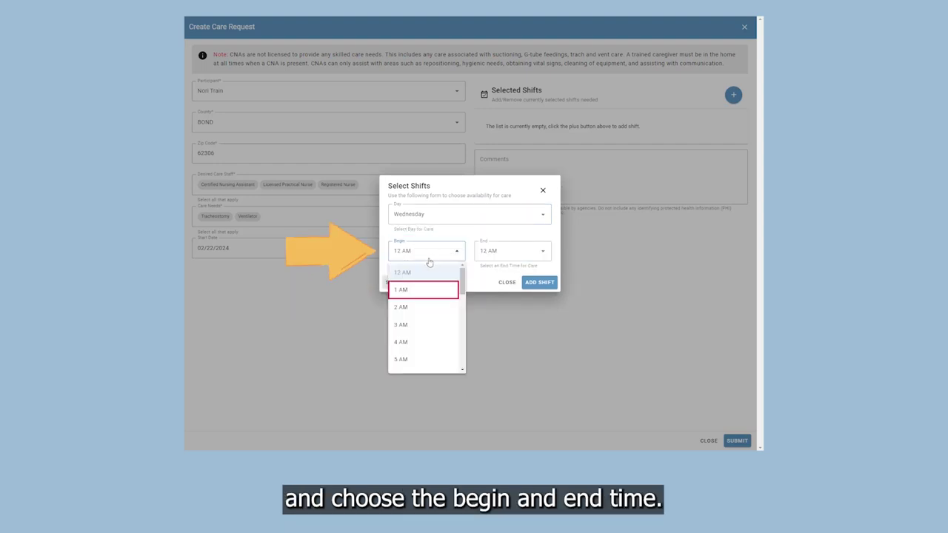
{"action": "left_click", "coordinate": [415, 297]}
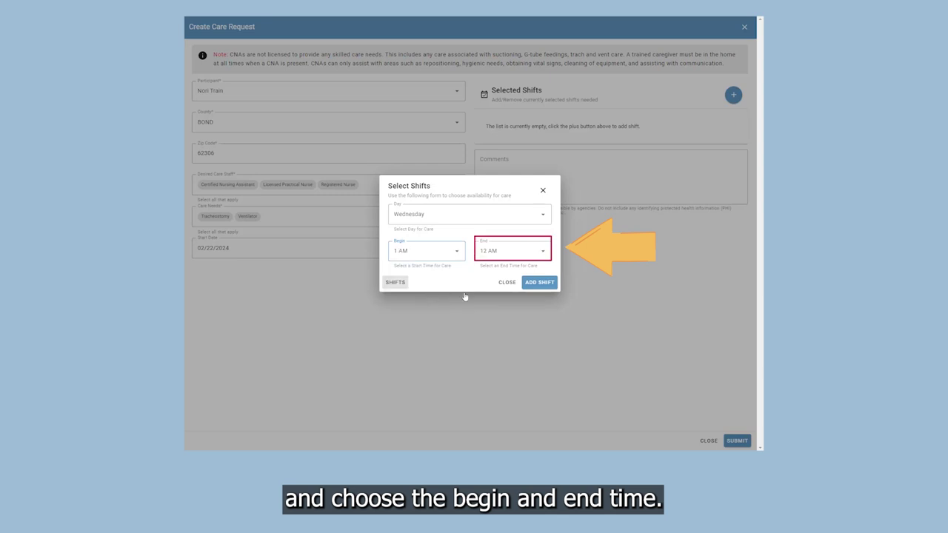
{"action": "left_click", "coordinate": [542, 254]}
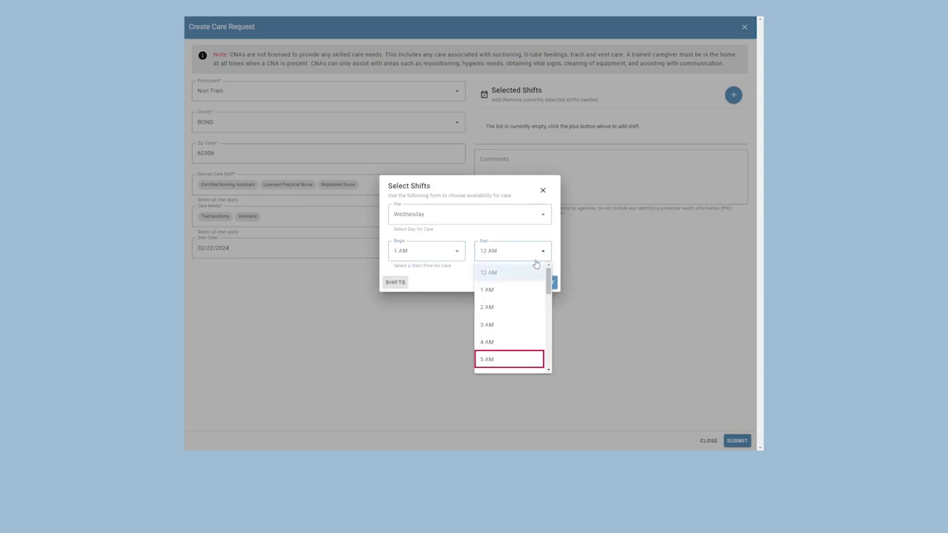
{"action": "left_click", "coordinate": [531, 361]}
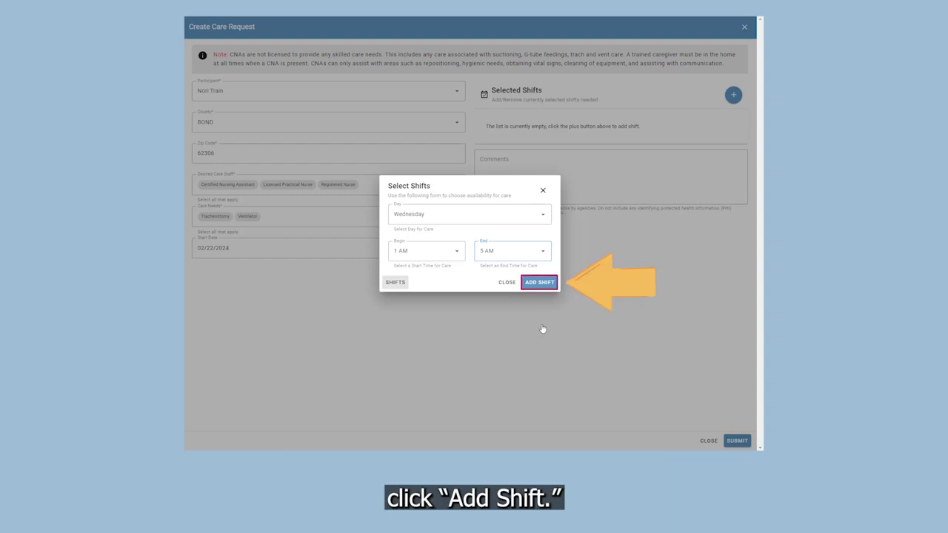
{"action": "left_click", "coordinate": [540, 284]}
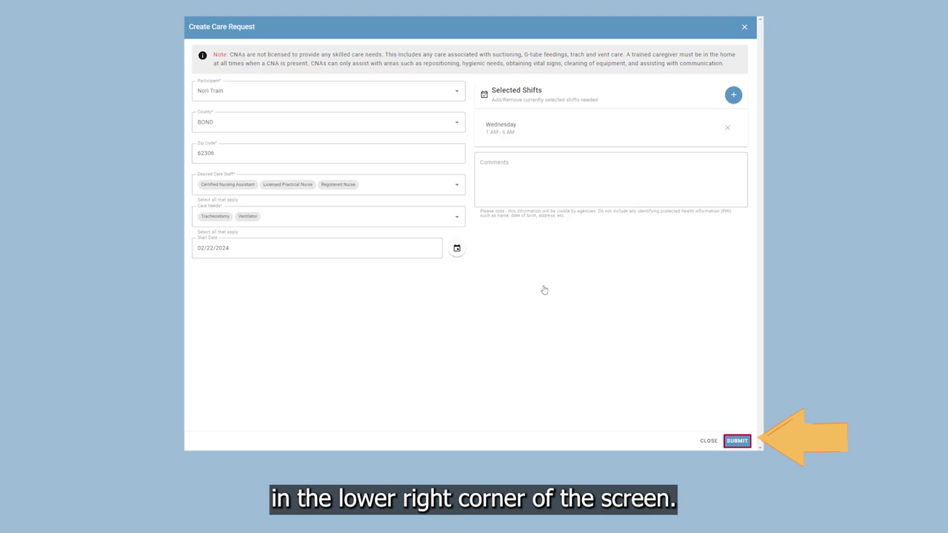
{"action": "left_click", "coordinate": [737, 441]}
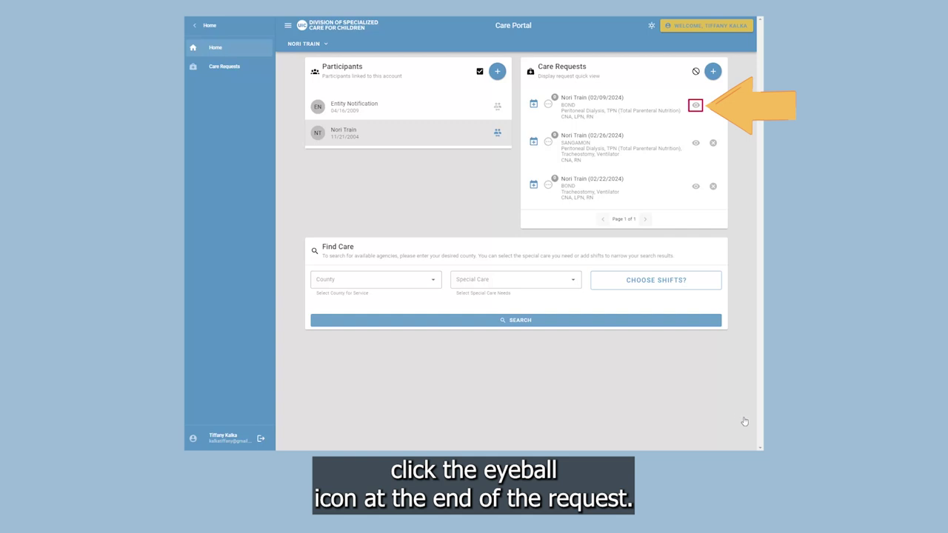
- View the 02/09/2024 request's details and switch it into edit mode
{"action": "left_click", "coordinate": [696, 106]}
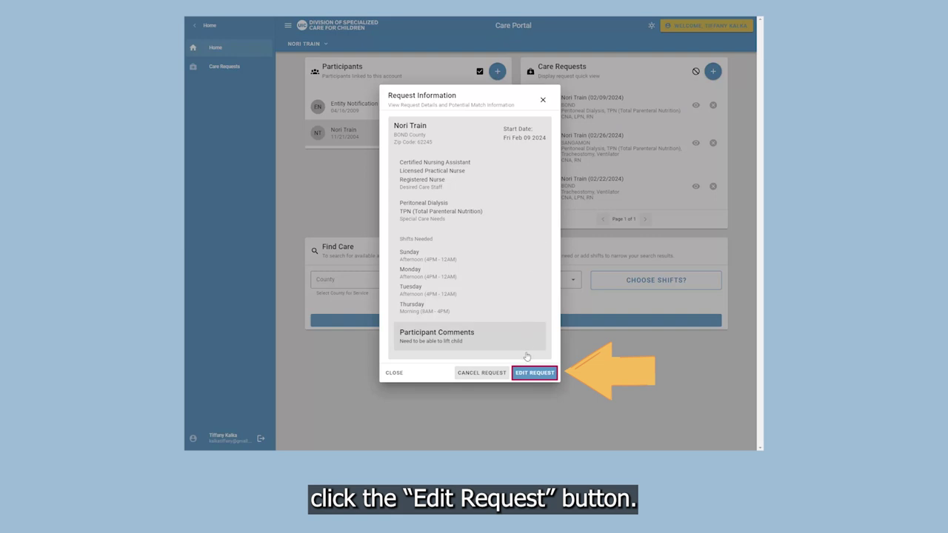
{"action": "left_click", "coordinate": [526, 374]}
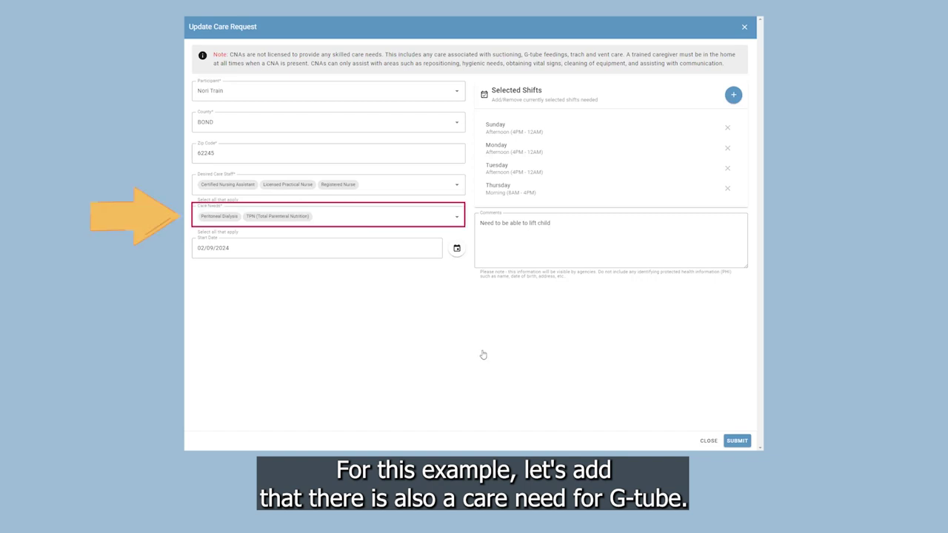
- Add G-Tube / J-Tube to the request's care needs, save, and go to Manage Requests
{"action": "left_click", "coordinate": [457, 219]}
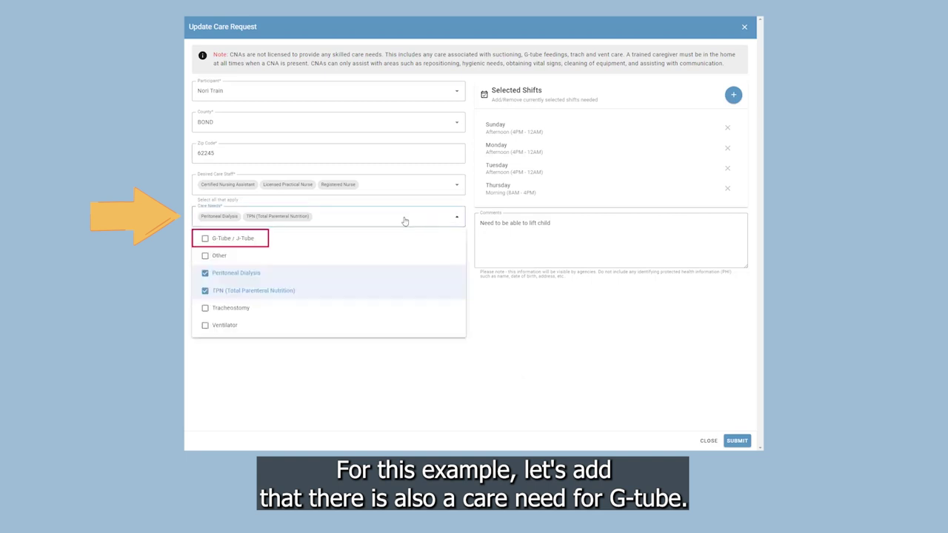
{"action": "left_click", "coordinate": [260, 239]}
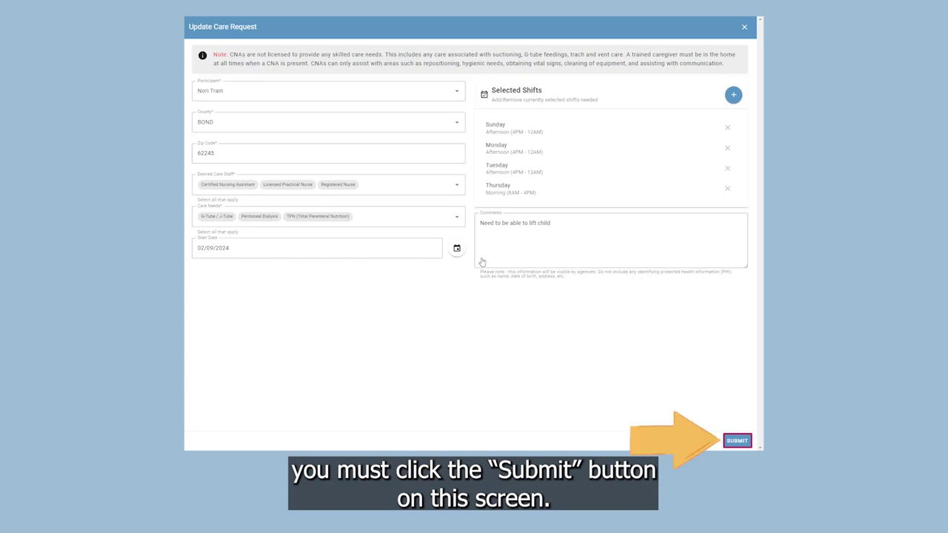
{"action": "left_click", "coordinate": [737, 441]}
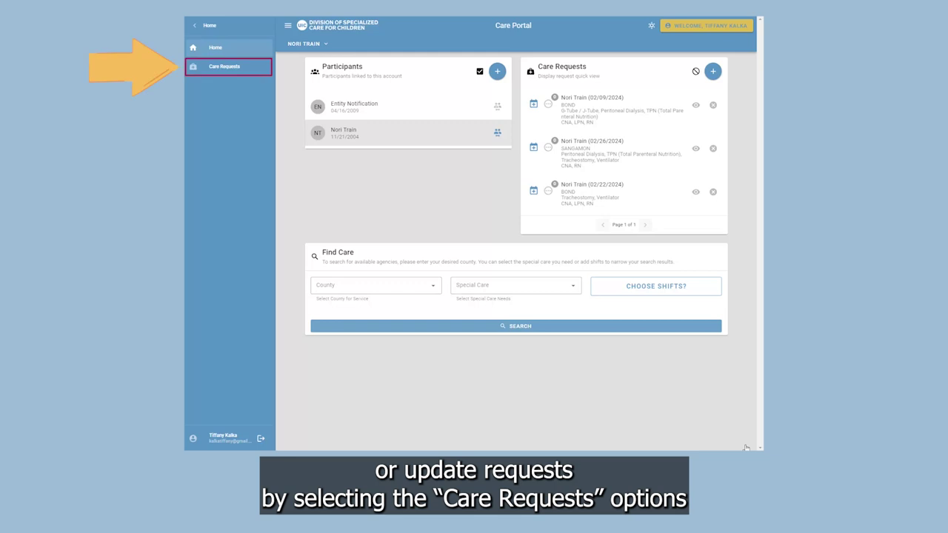
{"action": "left_click", "coordinate": [254, 75]}
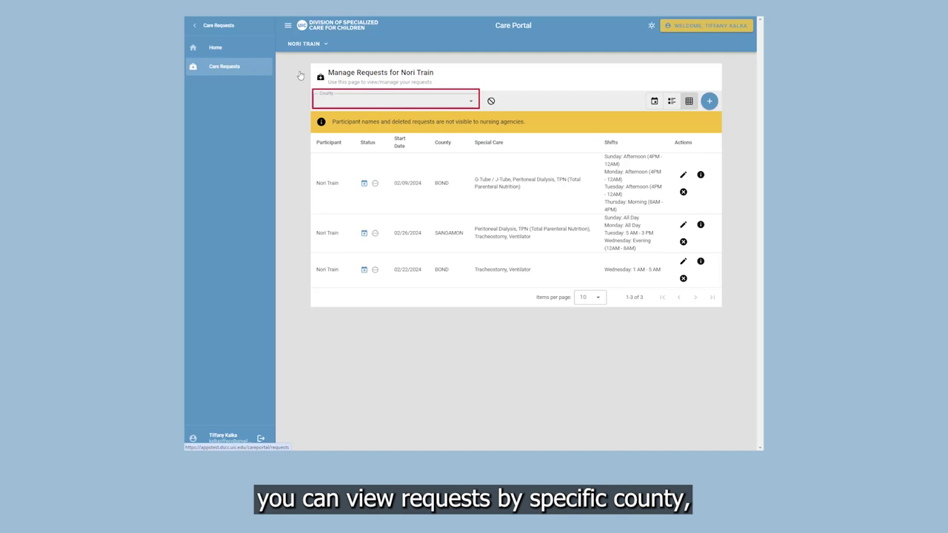
- Try the county filter, the active-requests toggle and the calendar view on Manage Requests
{"action": "left_click", "coordinate": [471, 103]}
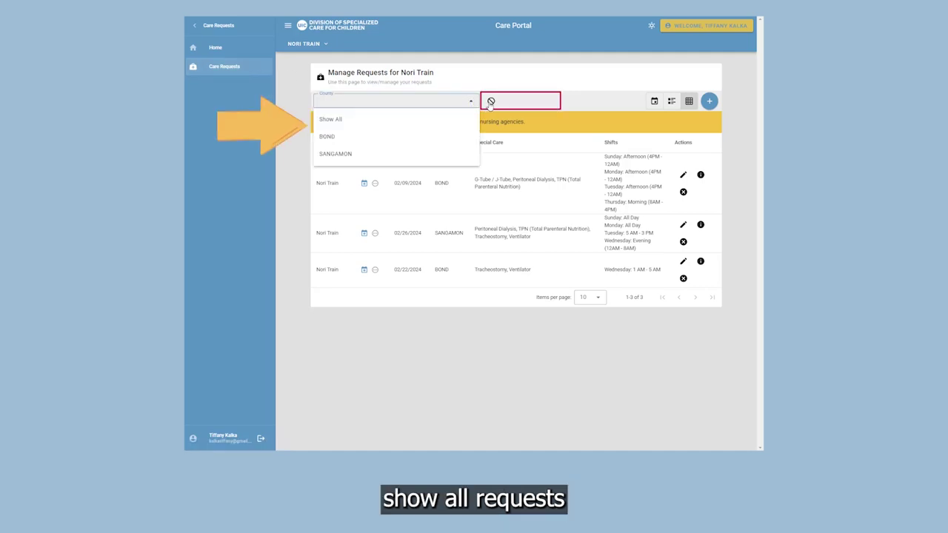
{"action": "left_click", "coordinate": [490, 103]}
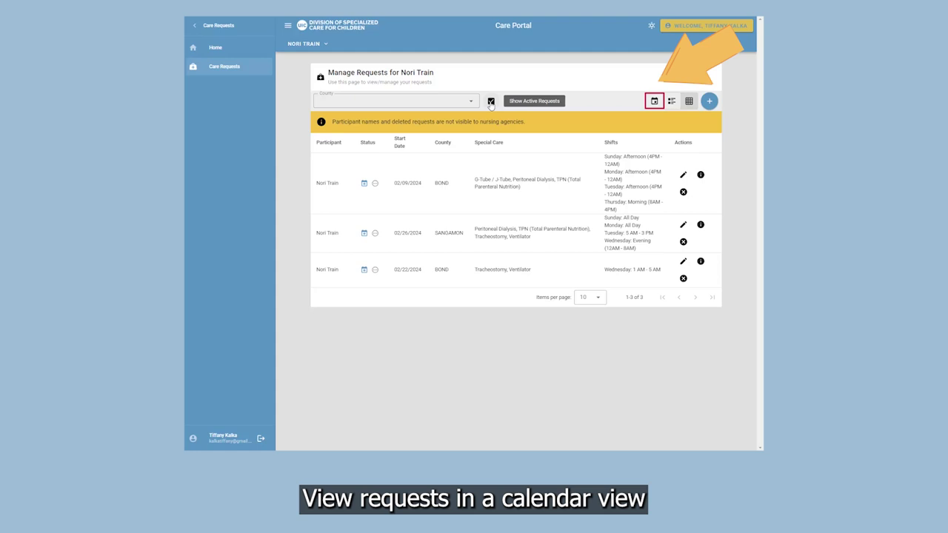
{"action": "left_click", "coordinate": [654, 102]}
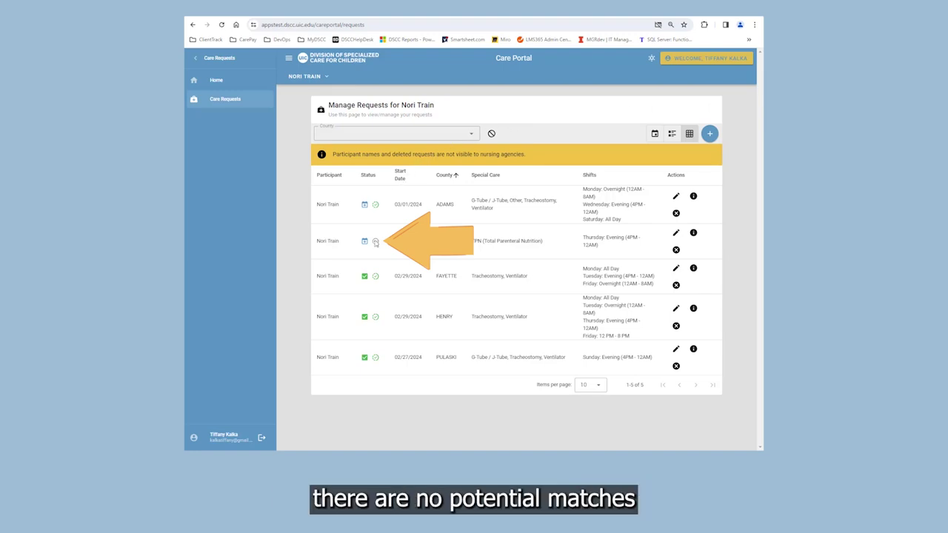
- Check what the first request's status icon means in the Manage Requests table
{"action": "mouse_move", "coordinate": [376, 243]}
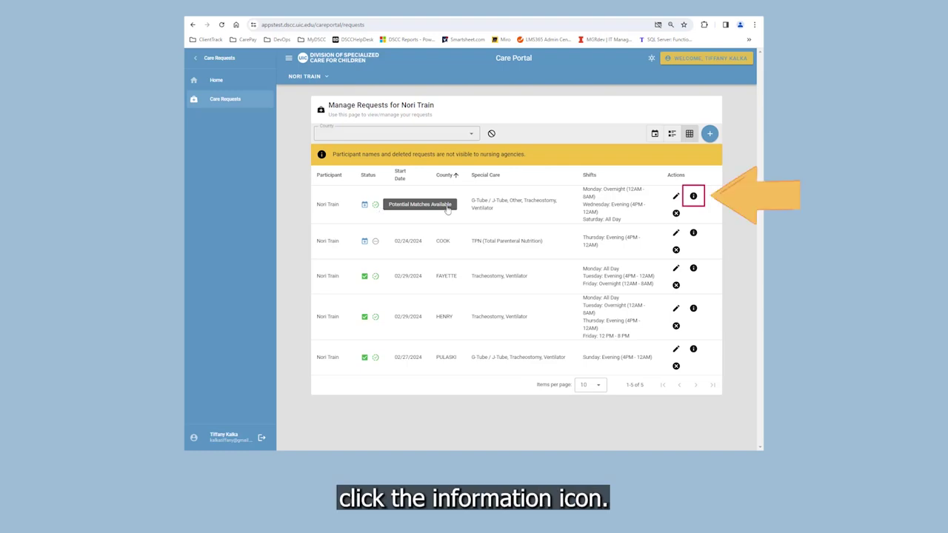
- Open the ADAMS request's information and expand its original request details above the MAXIM HEALTHCARE match
{"action": "left_click", "coordinate": [697, 199]}
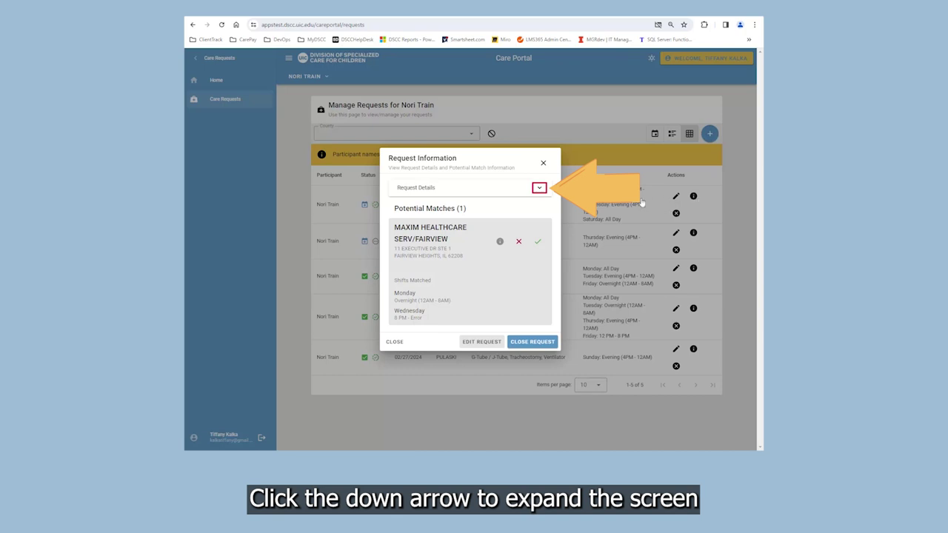
{"action": "left_click", "coordinate": [539, 188]}
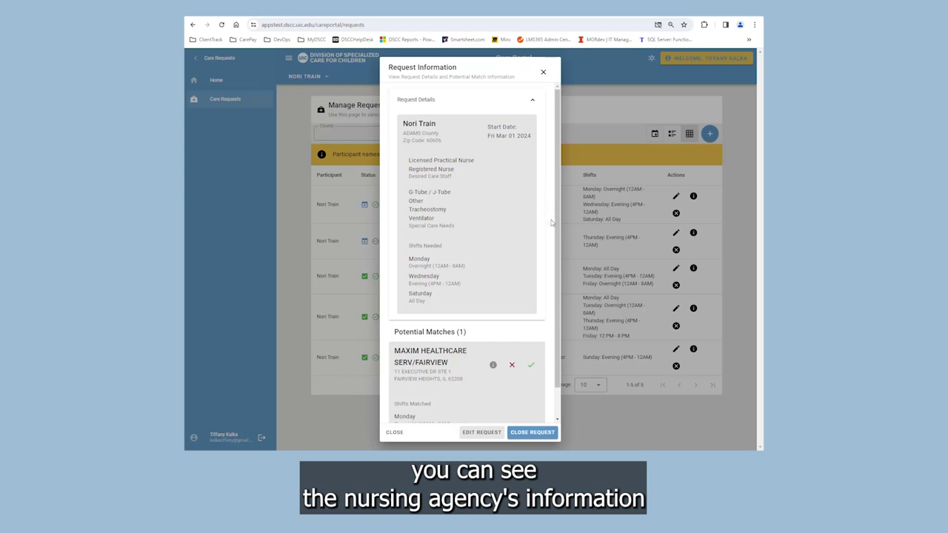
{"action": "scroll", "coordinate": [551, 222], "scroll_direction": "down", "scroll_amount": 1}
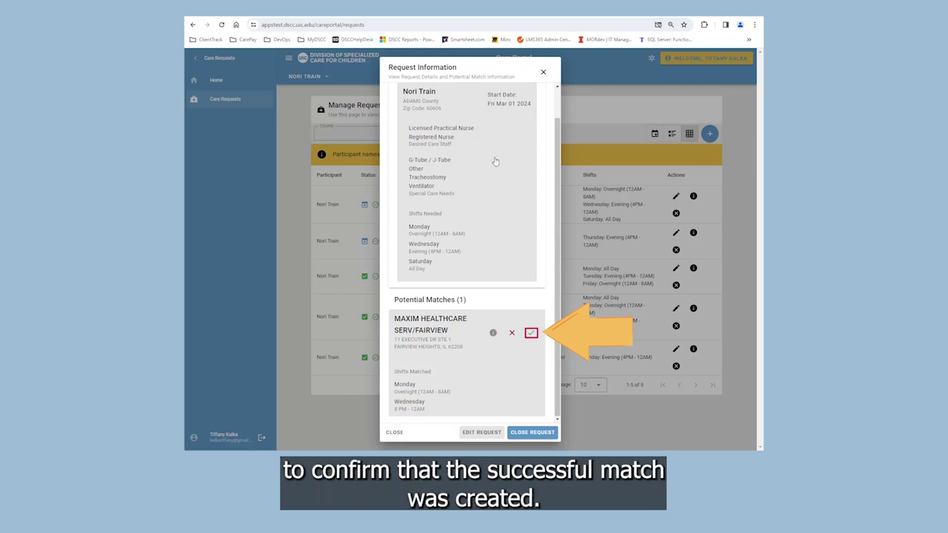
- Accept the MAXIM HEALTHCARE SERV/FAIRVIEW match for the ADAMS county request
{"action": "left_click", "coordinate": [531, 334]}
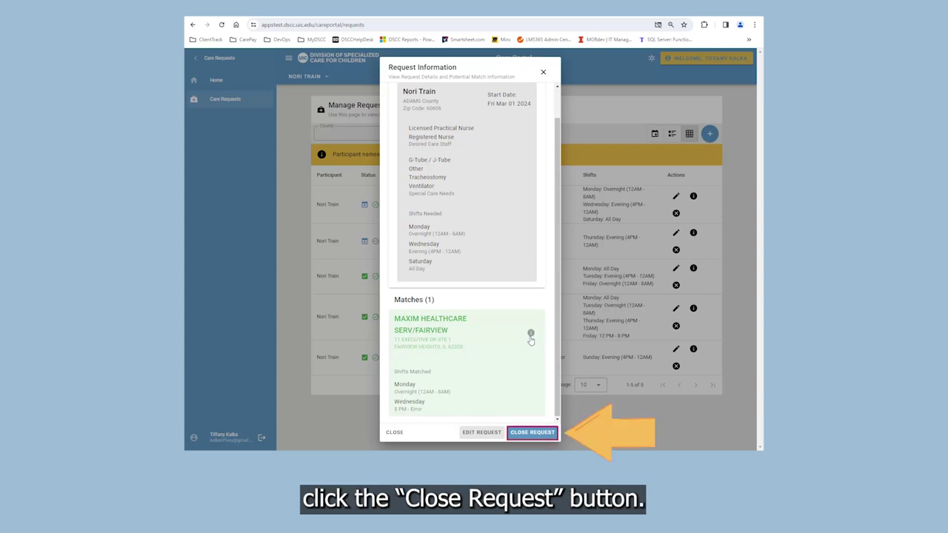
- Close the matched ADAMS county care request and confirm the closure
{"action": "left_click", "coordinate": [531, 439]}
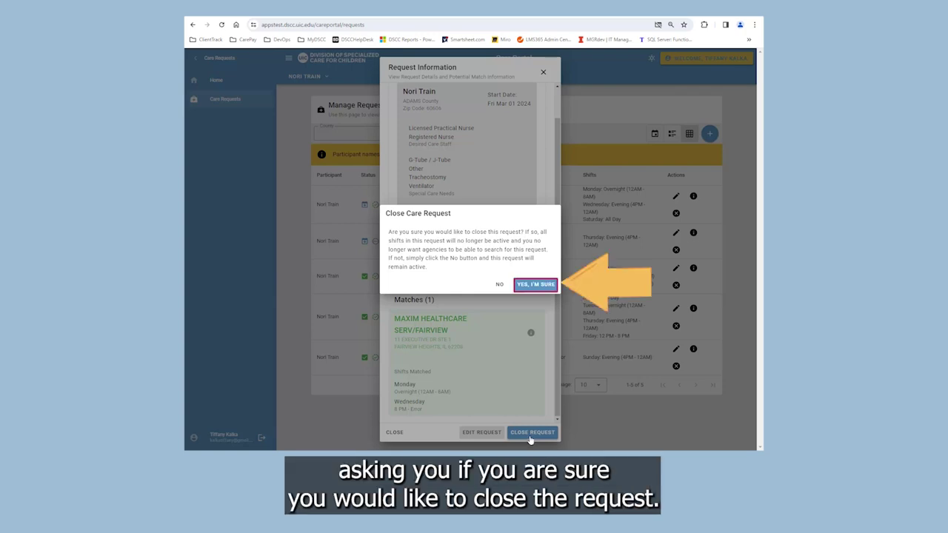
{"action": "left_click", "coordinate": [534, 285]}
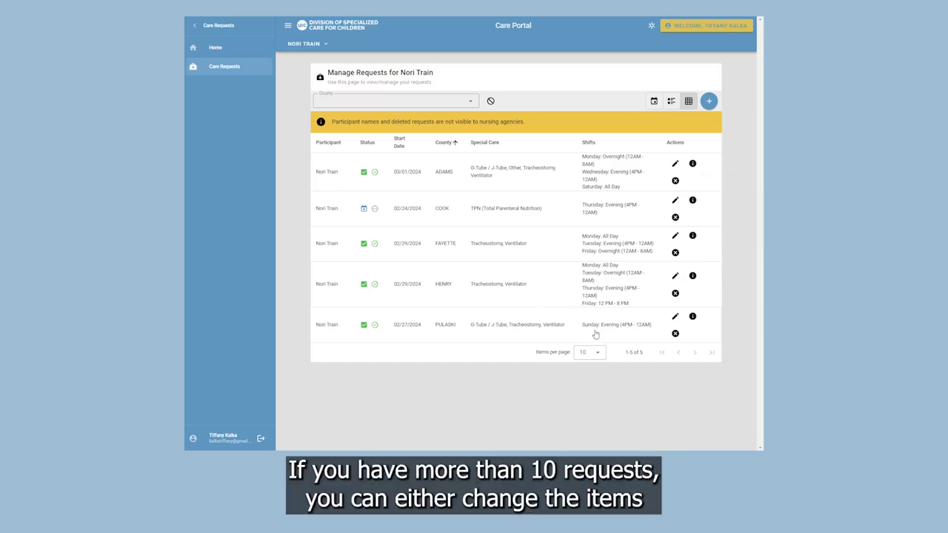
- Set the Manage Requests table to show 10 items per page
{"action": "left_click", "coordinate": [597, 353]}
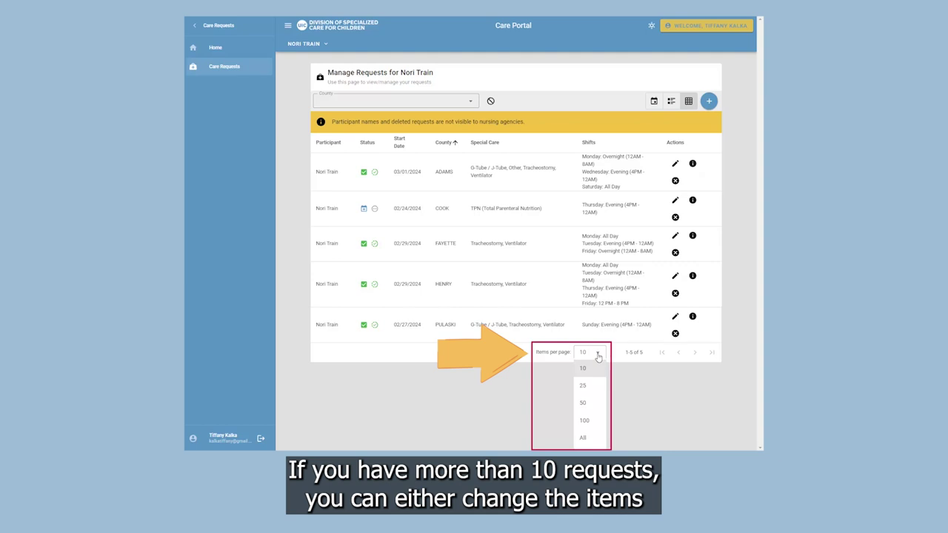
{"action": "left_click", "coordinate": [598, 357]}
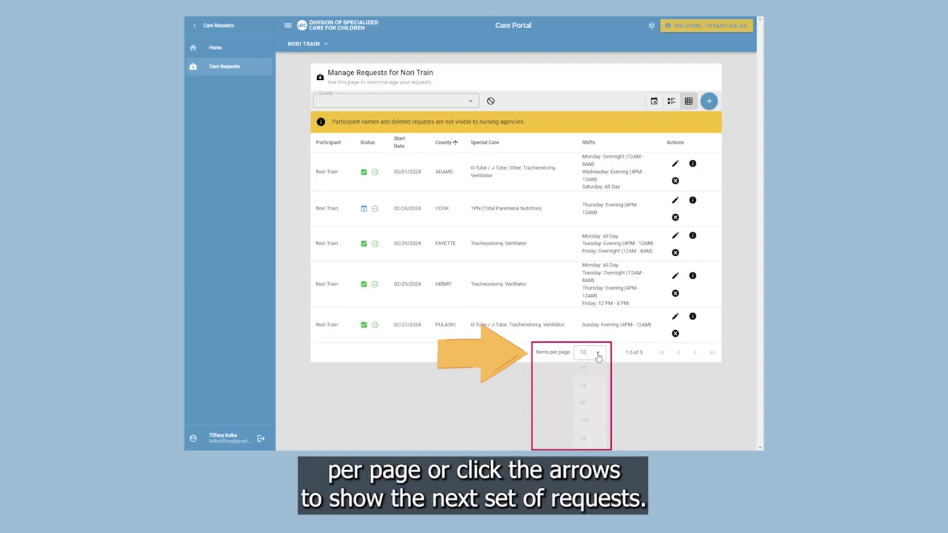